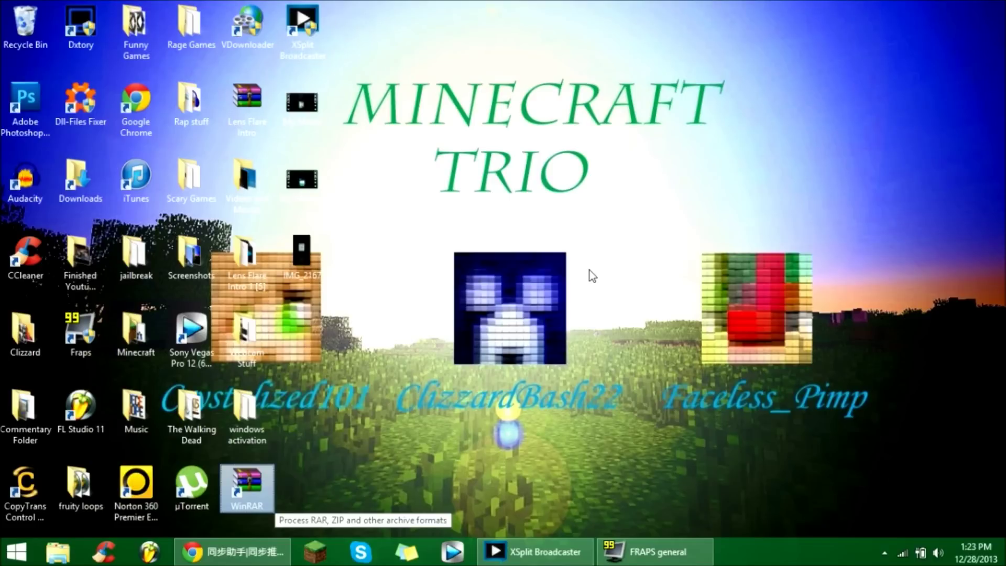
pyautogui.click(246, 551)
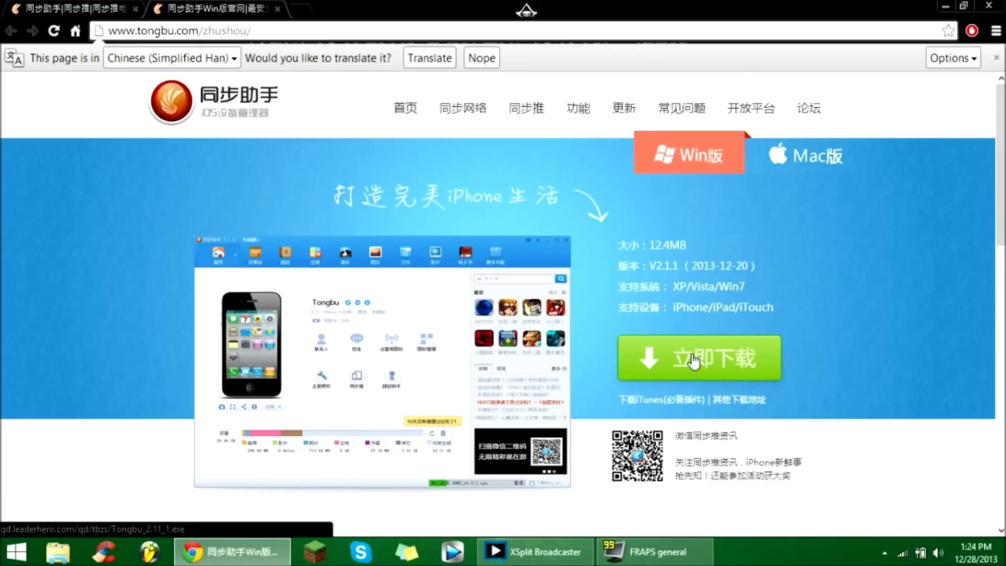
# Step: Start the Tongbu Assistant Windows installer download, then dismiss the save prompt without saving
pyautogui.click(693, 360)
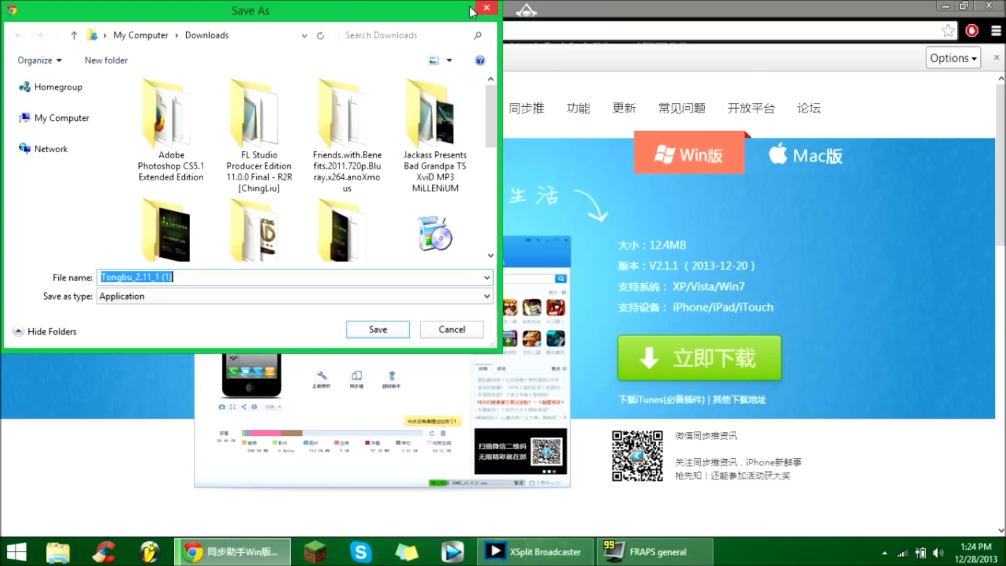
pyautogui.click(481, 9)
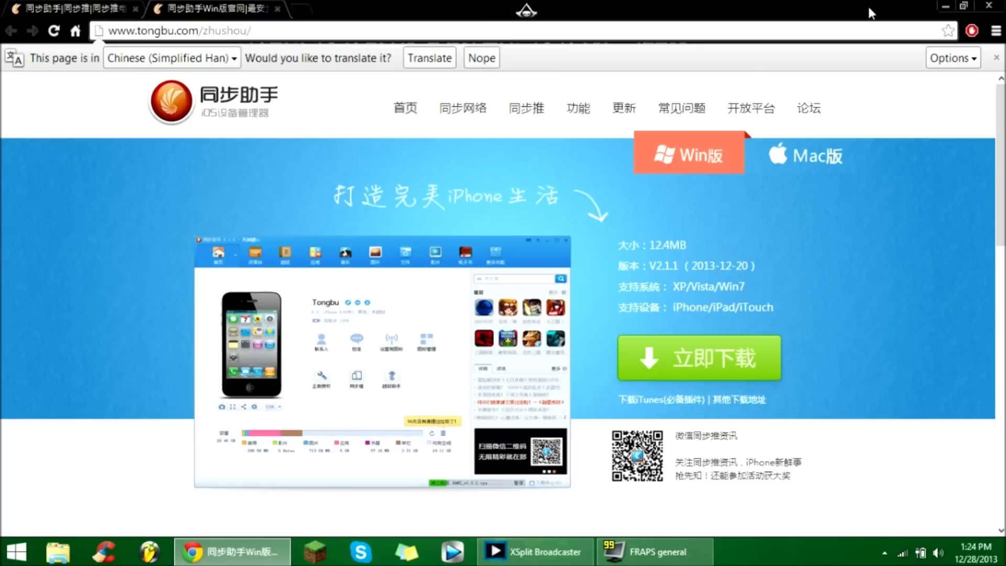
# Step: Close Chrome, open the desktop jailbreak folder and select the Tongbu Assistant shortcut
pyautogui.hotkey('alt', 'F4')
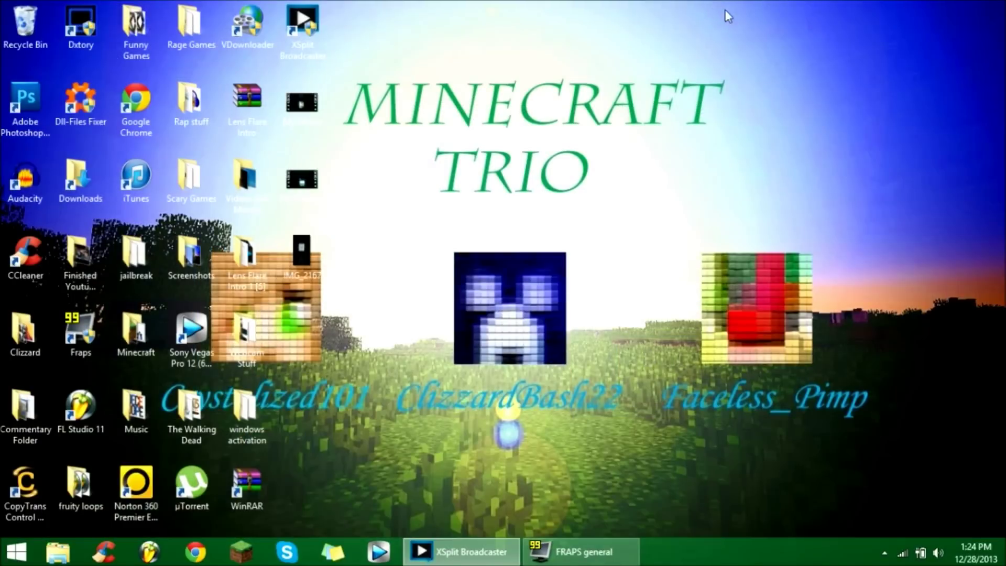
pyautogui.click(138, 260)
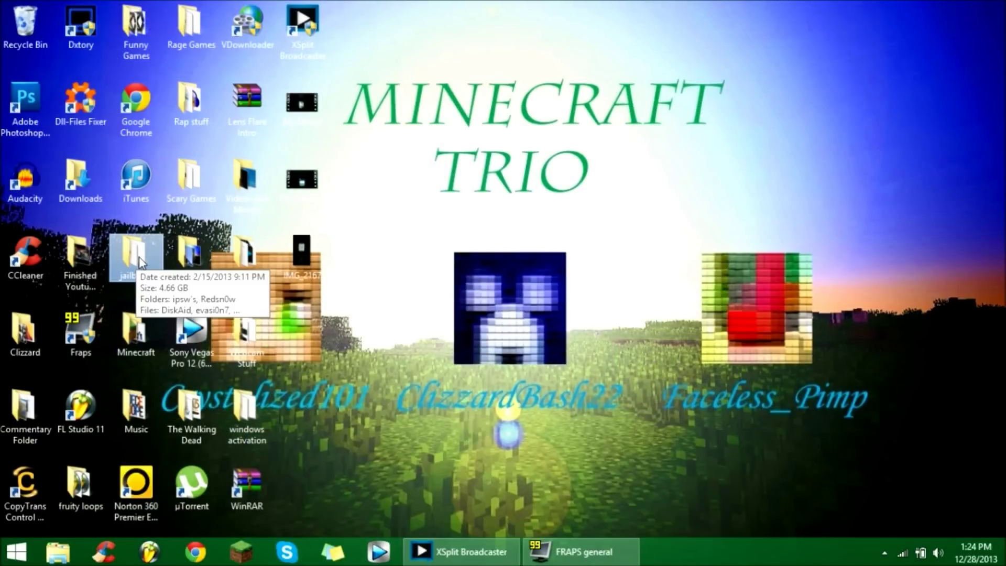
pyautogui.press('Return')
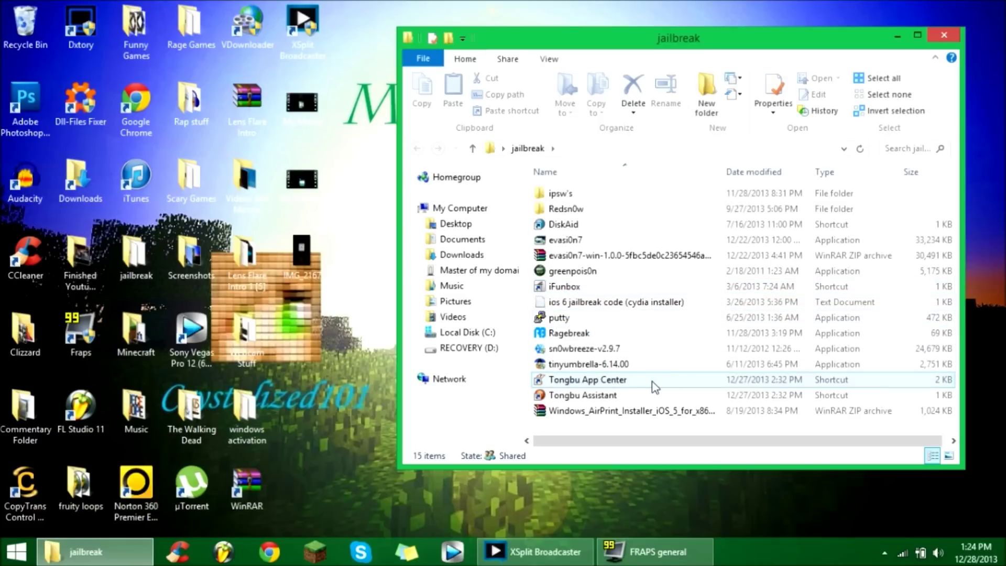
pyautogui.click(604, 399)
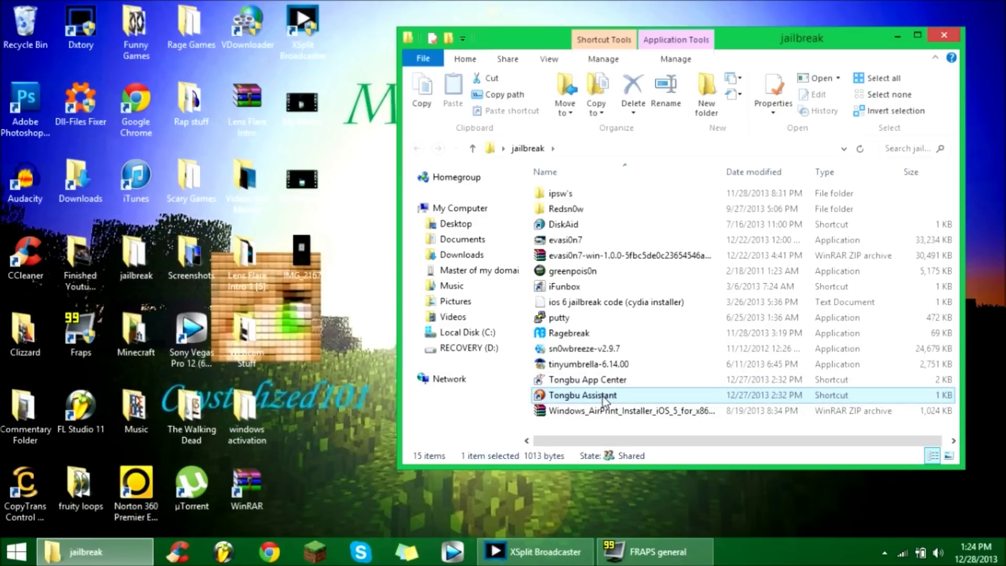